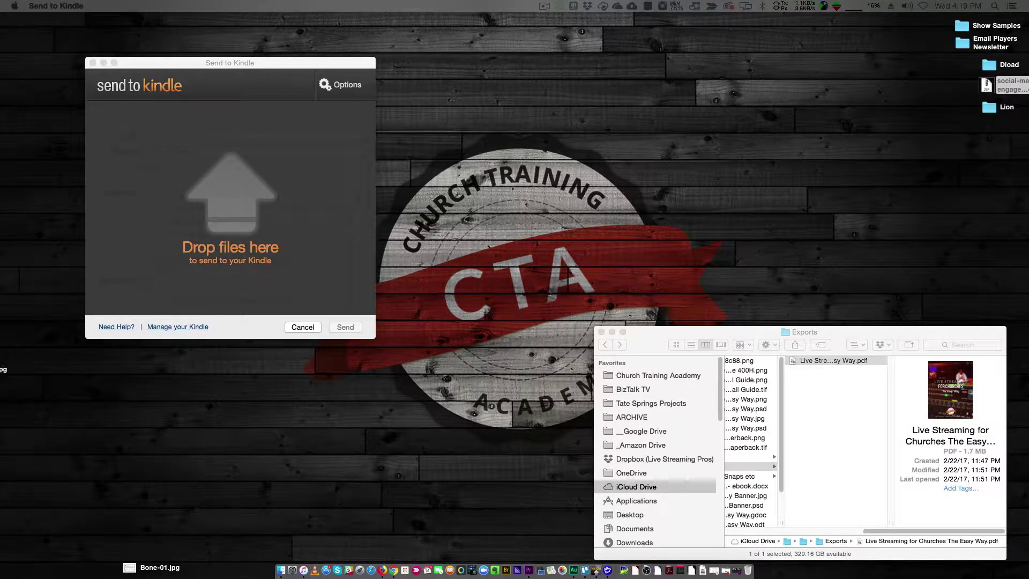
# Switch to Chrome showing Amazon's Send to Kindle page with its browser, desktop, e-mail and Android options
pyautogui.press('ctrl+alt+super+Right')
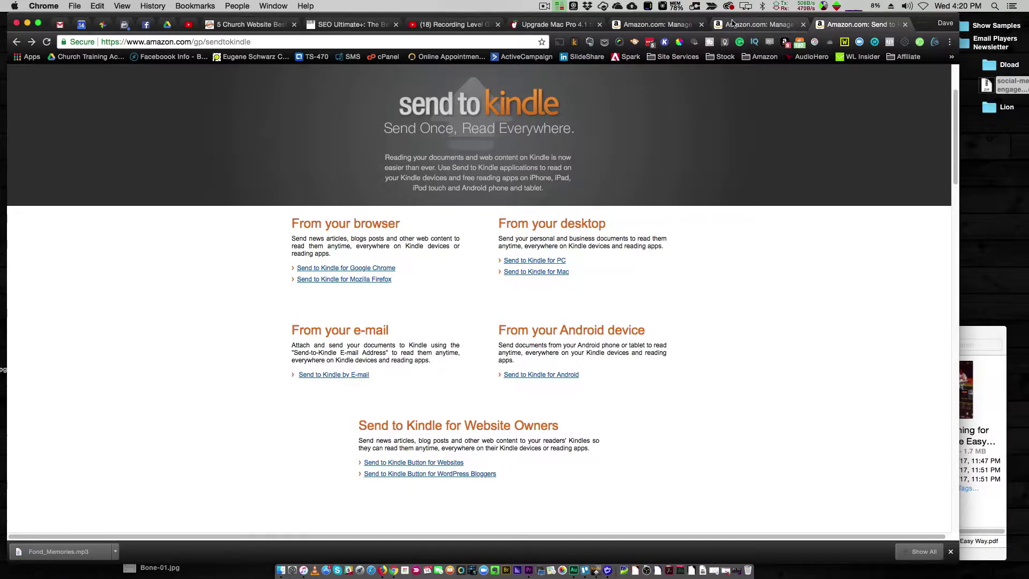
# Go to Manage Your Kindle's Send-to-Kindle E-Mail Settings and review the registered devices' Kindle addresses
pyautogui.click(745, 24)
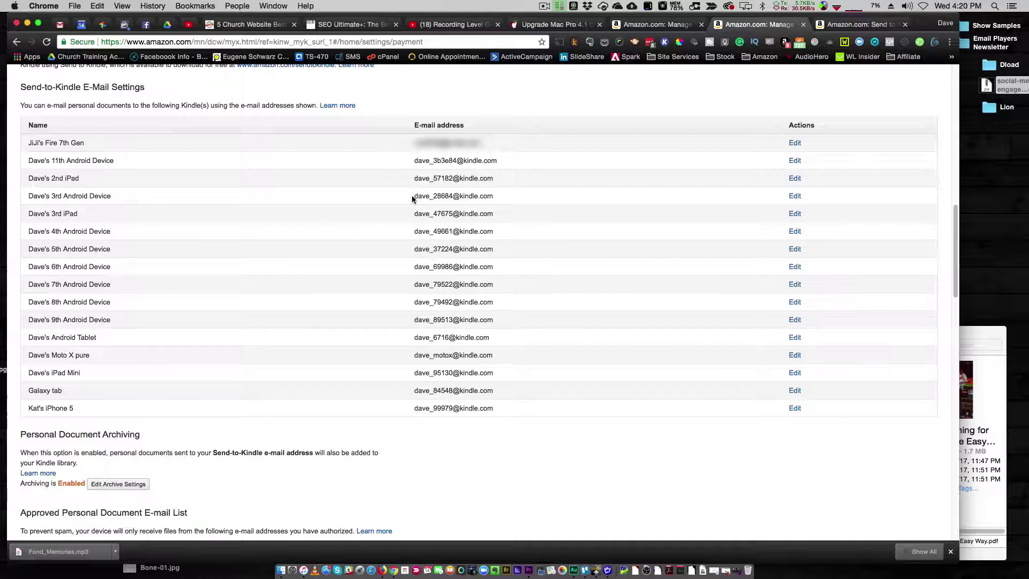
pyautogui.moveTo(413, 198); pyautogui.dragTo(496, 201)
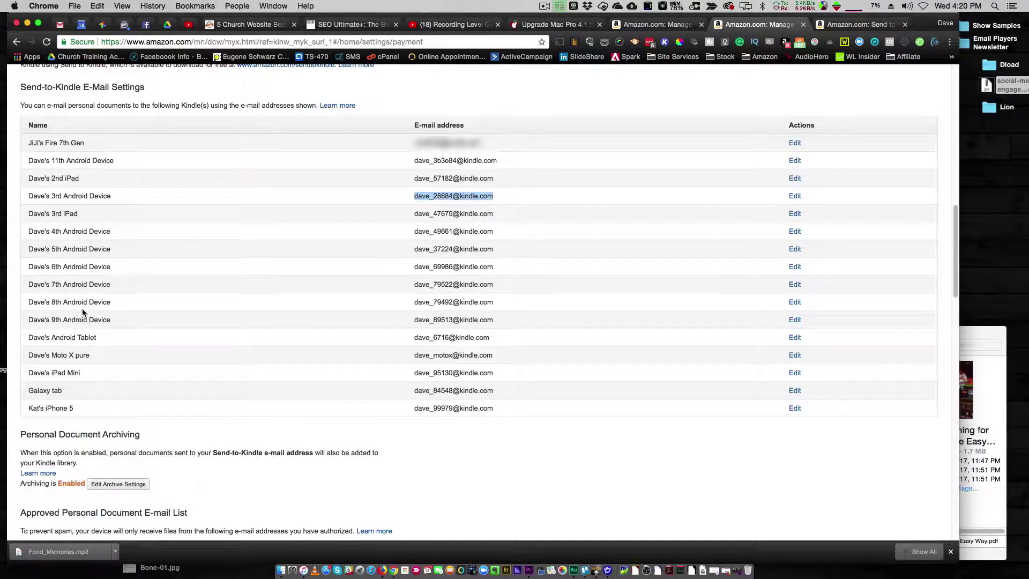
pyautogui.click(401, 354)
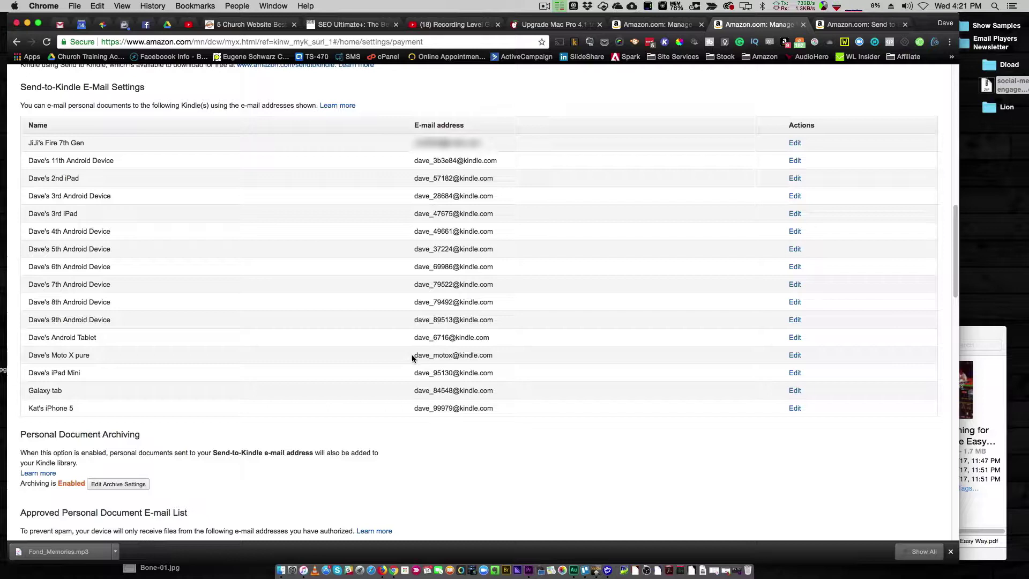
pyautogui.moveTo(412, 355); pyautogui.dragTo(449, 356)
pyautogui.scroll(1, 464, 371)
pyautogui.moveTo(410, 386); pyautogui.dragTo(538, 388)
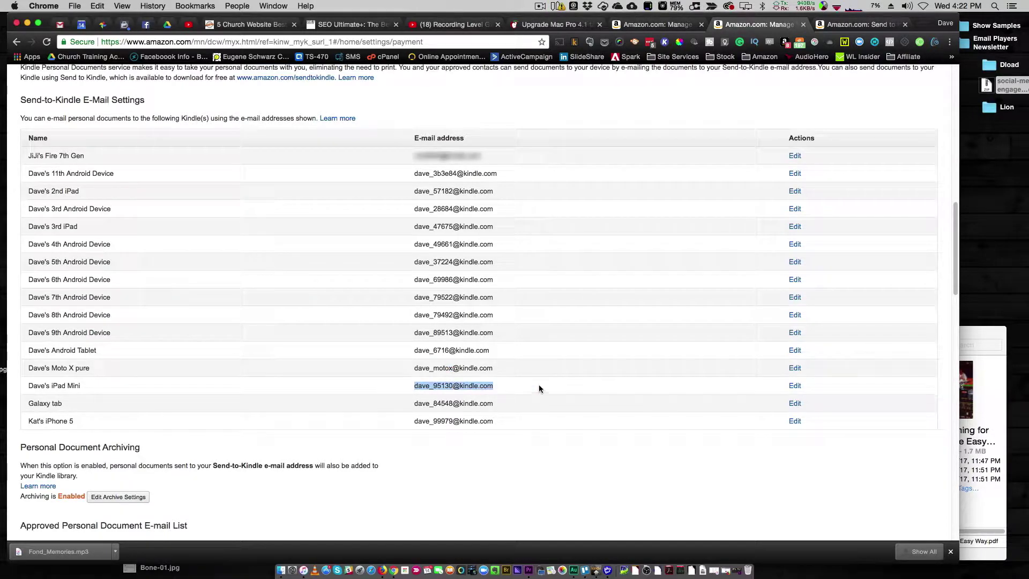
# Replace the iPad Mini's Send-to-Kindle address prefix with a custom iPad Mini name and save it
pyautogui.click(796, 387)
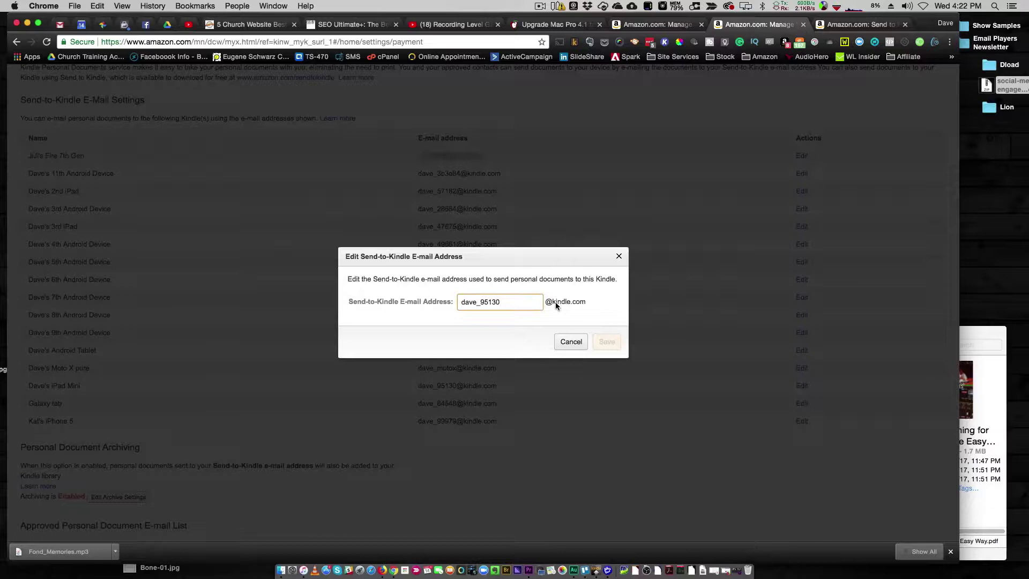
pyautogui.moveTo(500, 302); pyautogui.dragTo(455, 302)
pyautogui.write('dave-ipadmini')
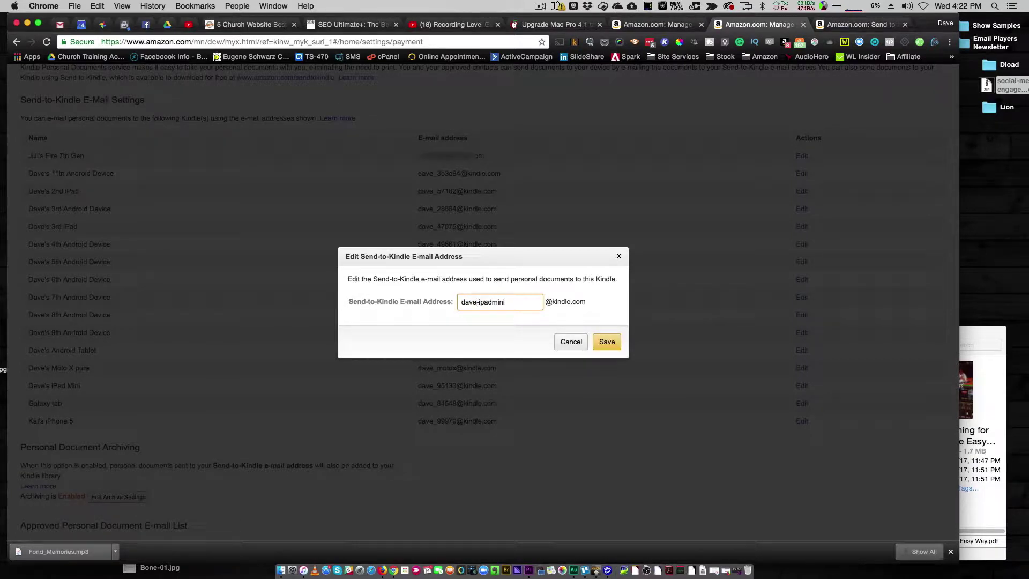
pyautogui.click(479, 301)
pyautogui.press('BackSpace')
pyautogui.write('_C-')
pyautogui.click(607, 341)
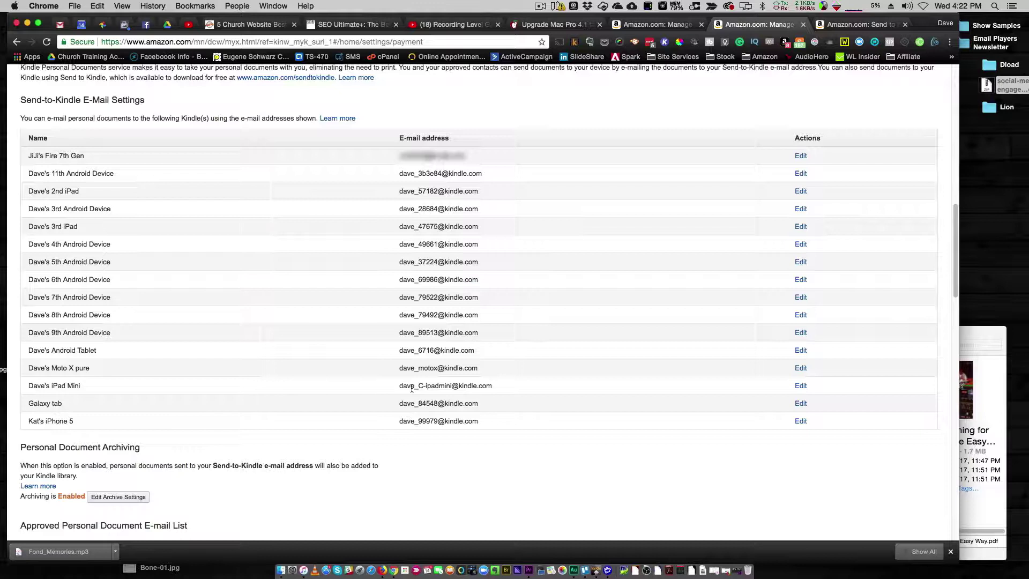
pyautogui.moveTo(398, 388); pyautogui.dragTo(496, 384)
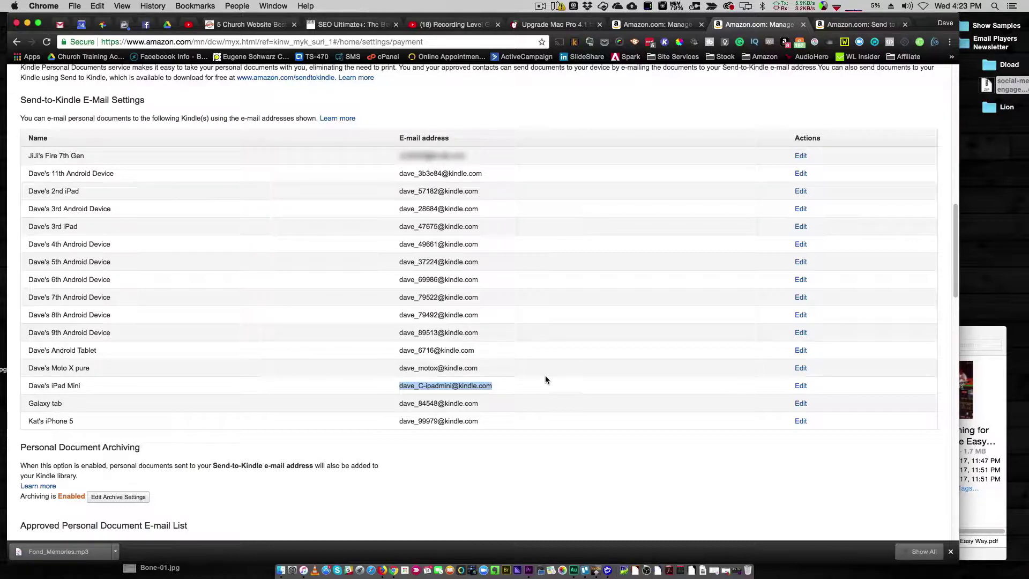
# Minimise Chrome and open the Send to Kindle app's Options, leaving PDF conversion unchecked
pyautogui.scroll(2, 148, 398)
pyautogui.hotkey('ctrl', 'Tab')
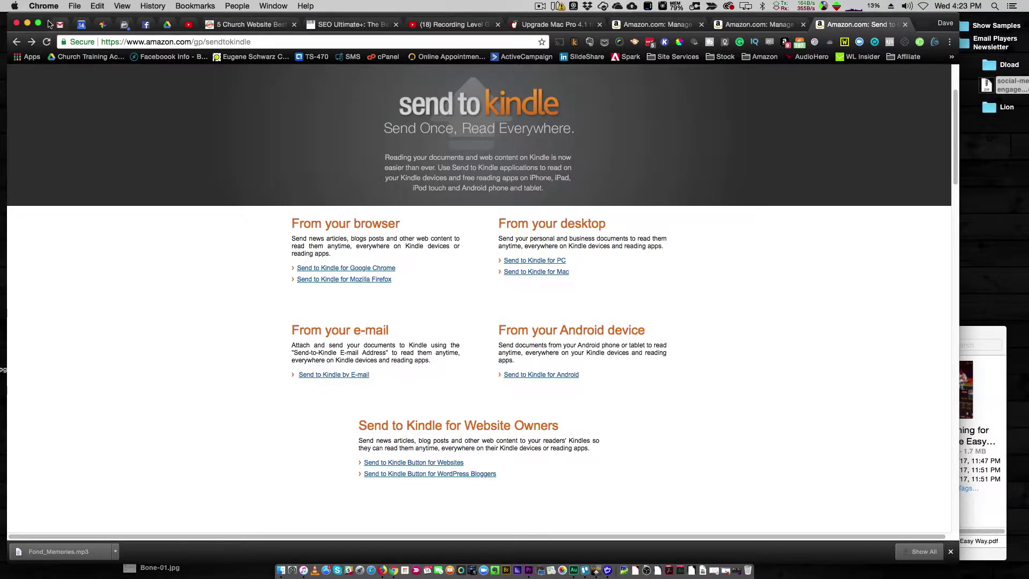
pyautogui.click(27, 23)
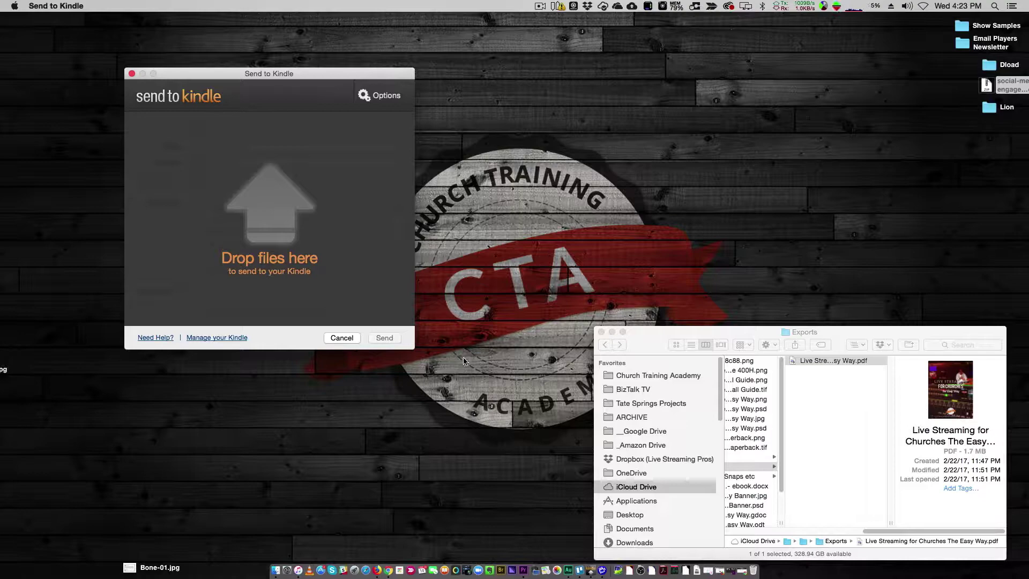
pyautogui.click(375, 99)
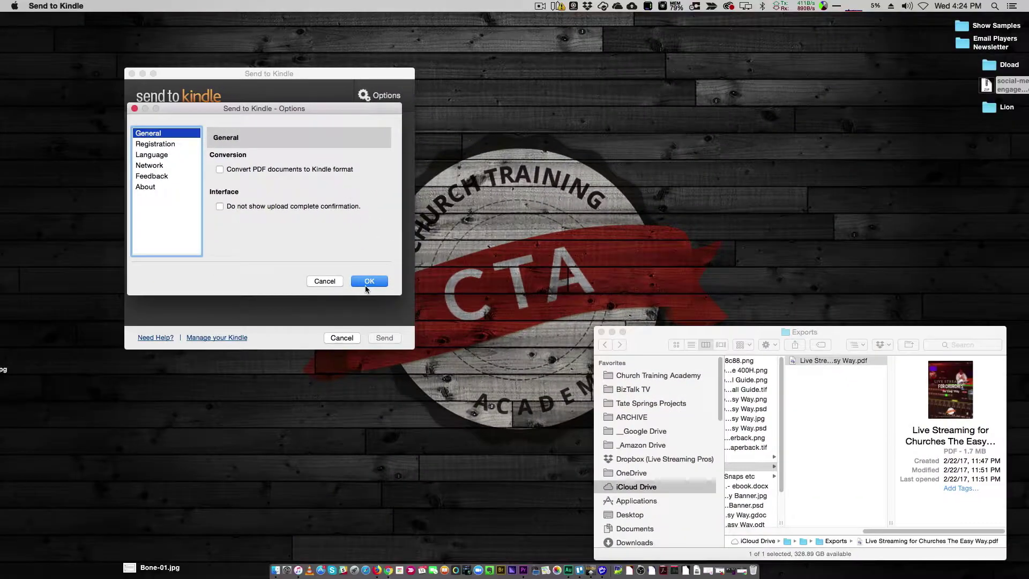
# Close Options, then select and preview the Live Streaming for Churches PDF in Finder's Exports folder
pyautogui.click(366, 287)
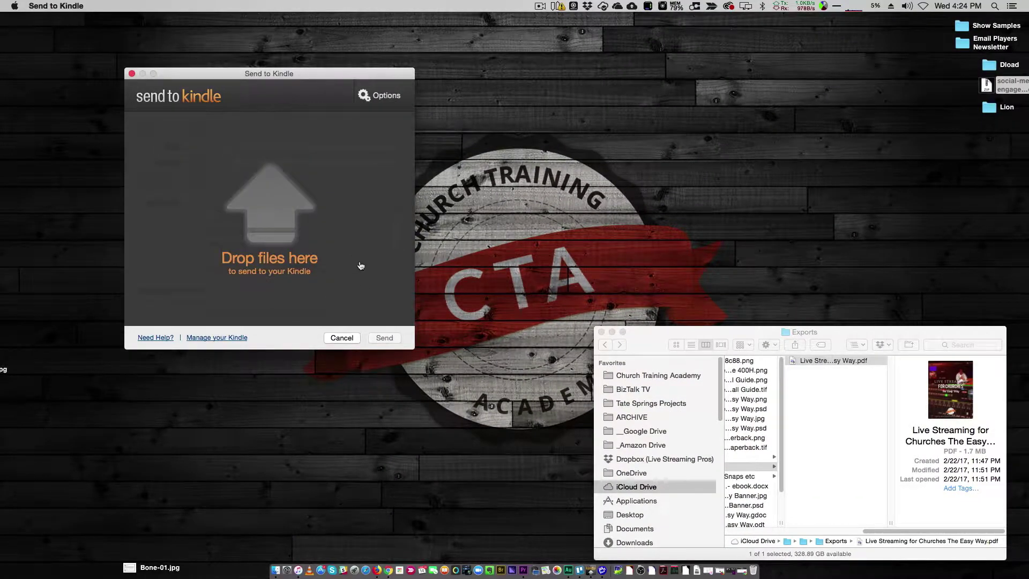
pyautogui.click(811, 368)
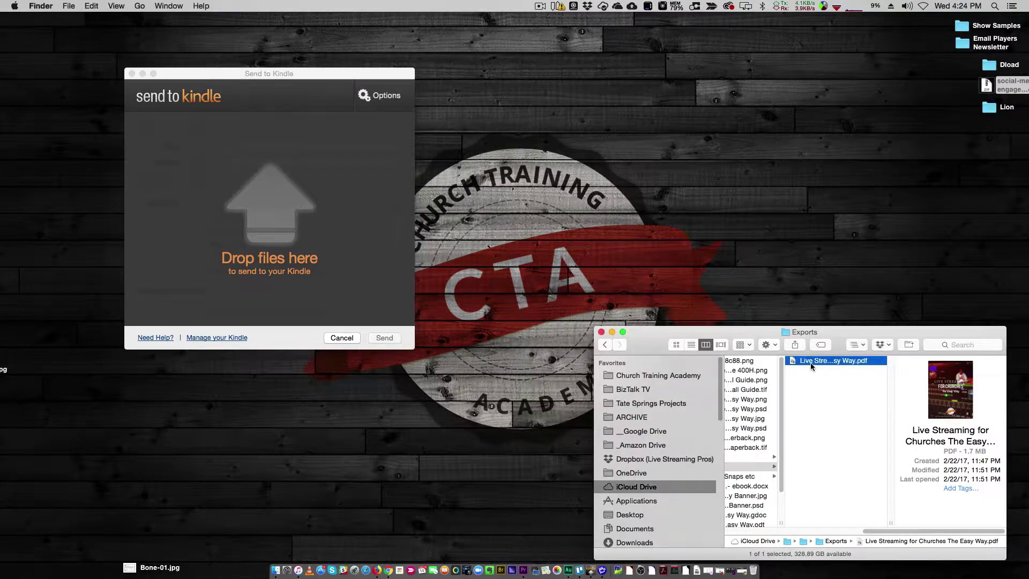
pyautogui.click(812, 382)
pyautogui.click(850, 359)
pyautogui.press('space')
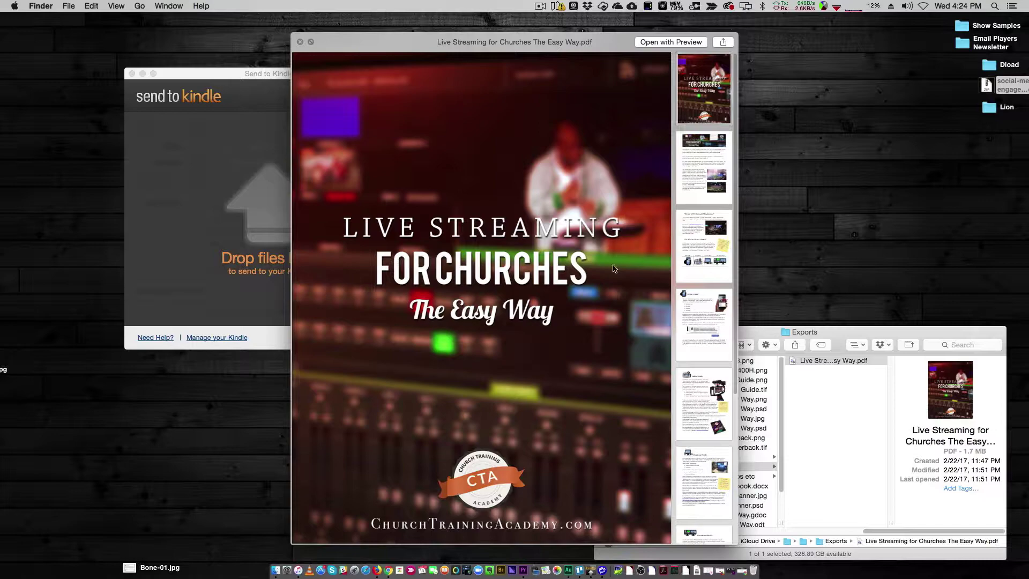
pyautogui.scroll(-15, 610, 276)
pyautogui.scroll(15, 610, 281)
pyautogui.press('space')
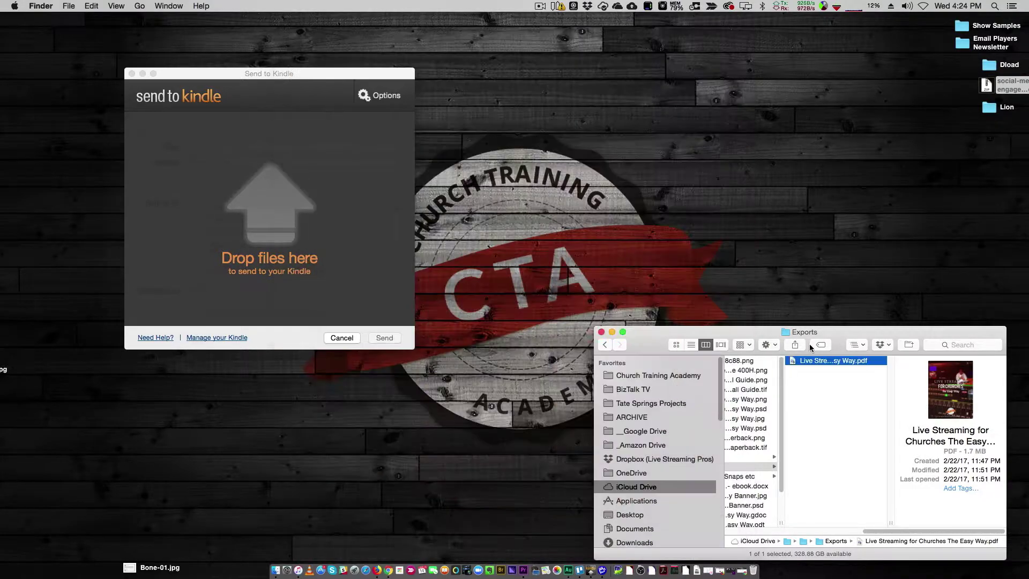
# Drop the Live Streaming for Churches PDF into Send to Kindle and check its Title and Author
pyautogui.moveTo(829, 358); pyautogui.dragTo(348, 172)
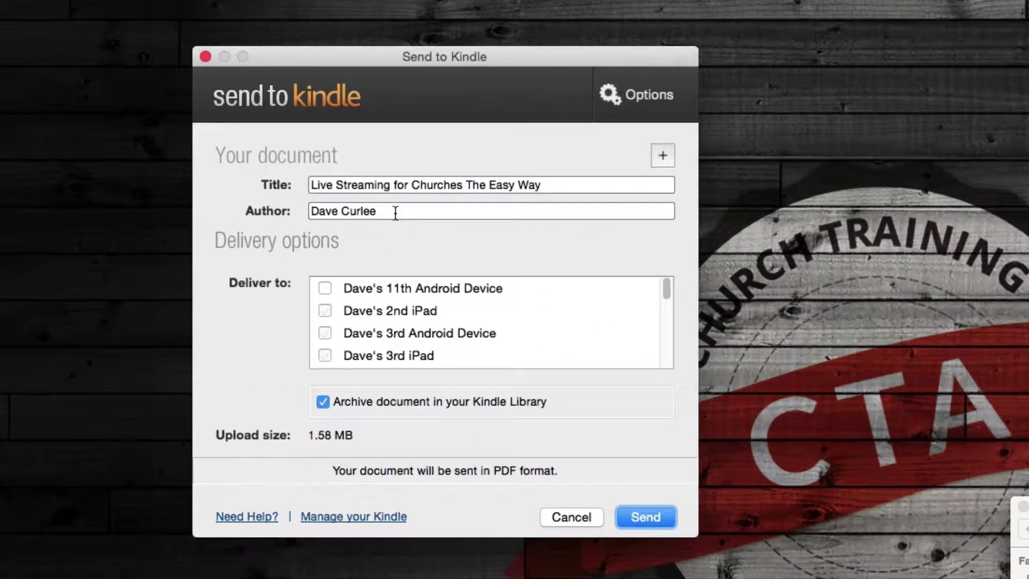
pyautogui.click(312, 184)
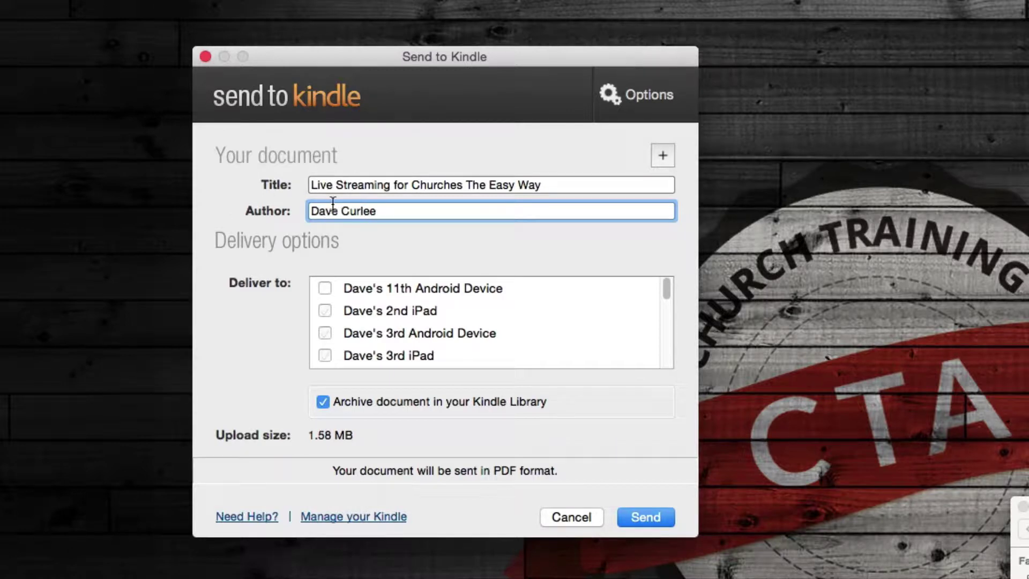
pyautogui.click(255, 165)
pyautogui.click(395, 208)
pyautogui.scroll(-6, 419, 313)
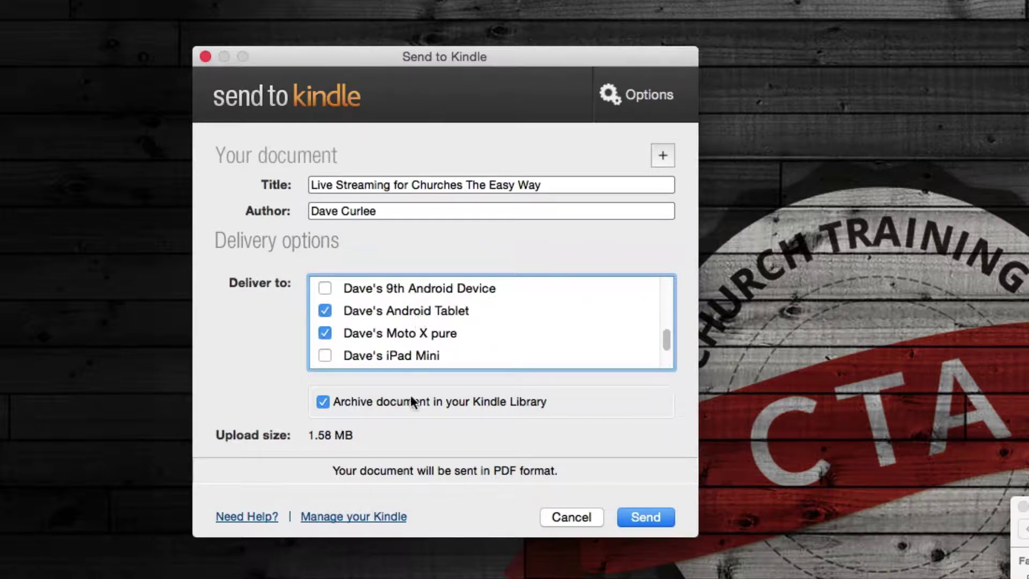
pyautogui.click(324, 311)
pyautogui.scroll(-3, 432, 334)
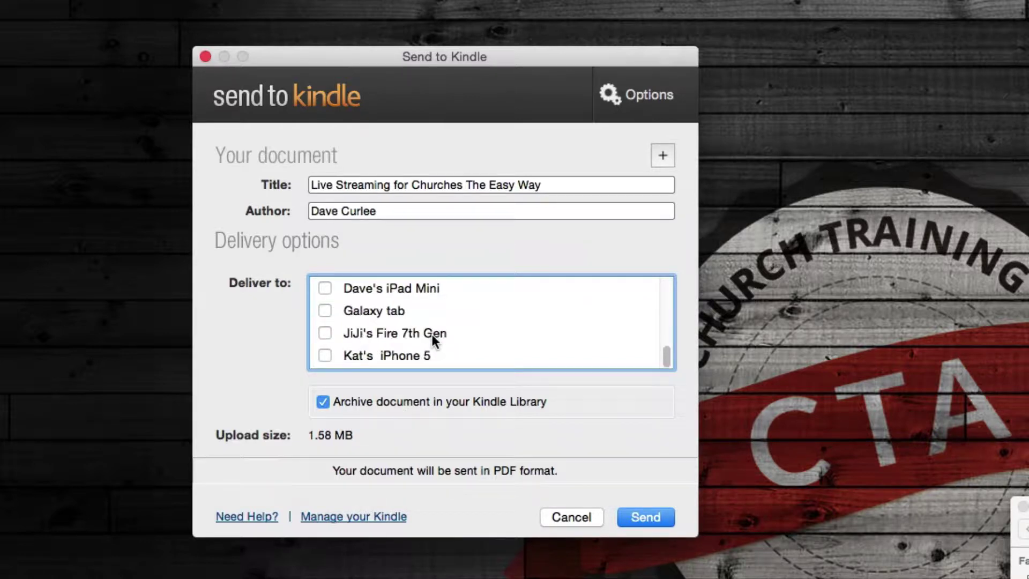
pyautogui.click(325, 285)
pyautogui.click(651, 518)
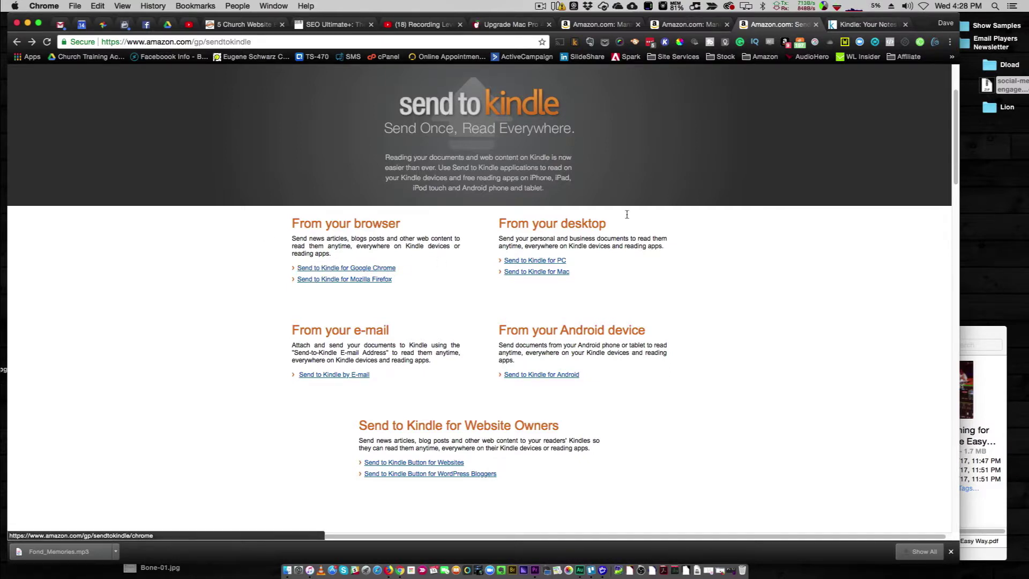
# Change the Chrome extension's delivery devices from the Galaxy tab to the iPad Mini and Moto X pure, and save
pyautogui.click(573, 42)
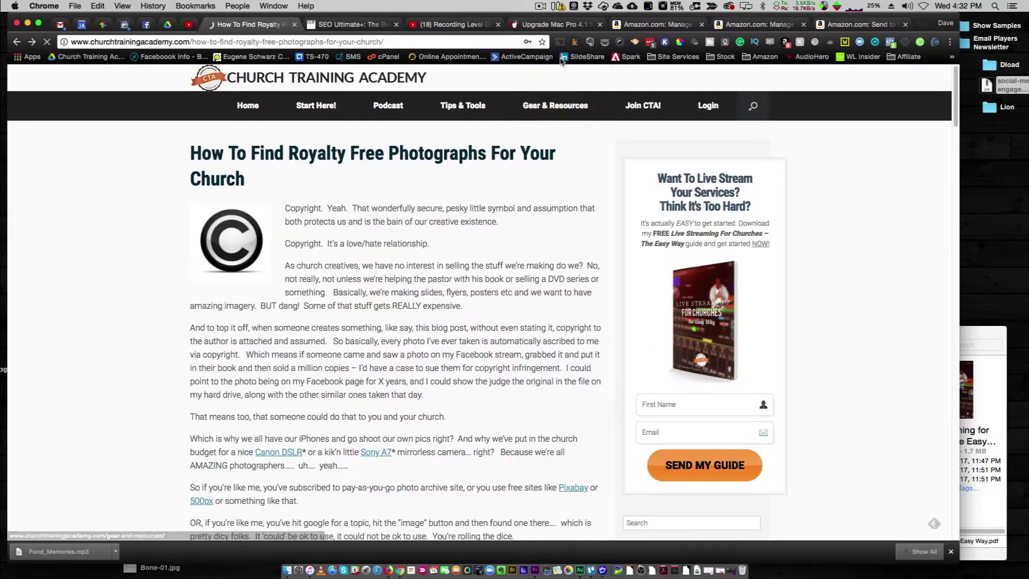
pyautogui.click(574, 43)
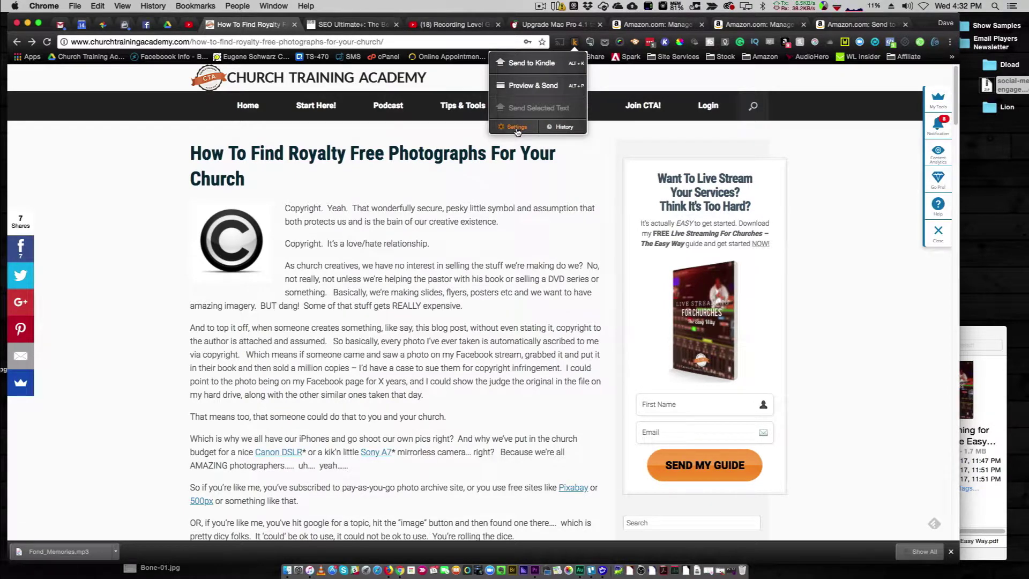
pyautogui.click(517, 129)
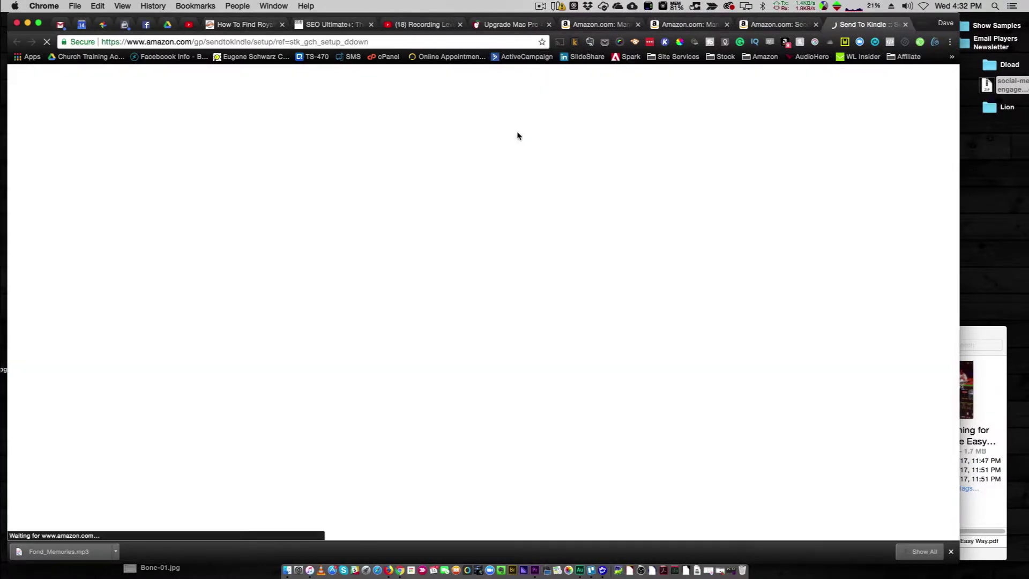
pyautogui.scroll(-5, 318, 404)
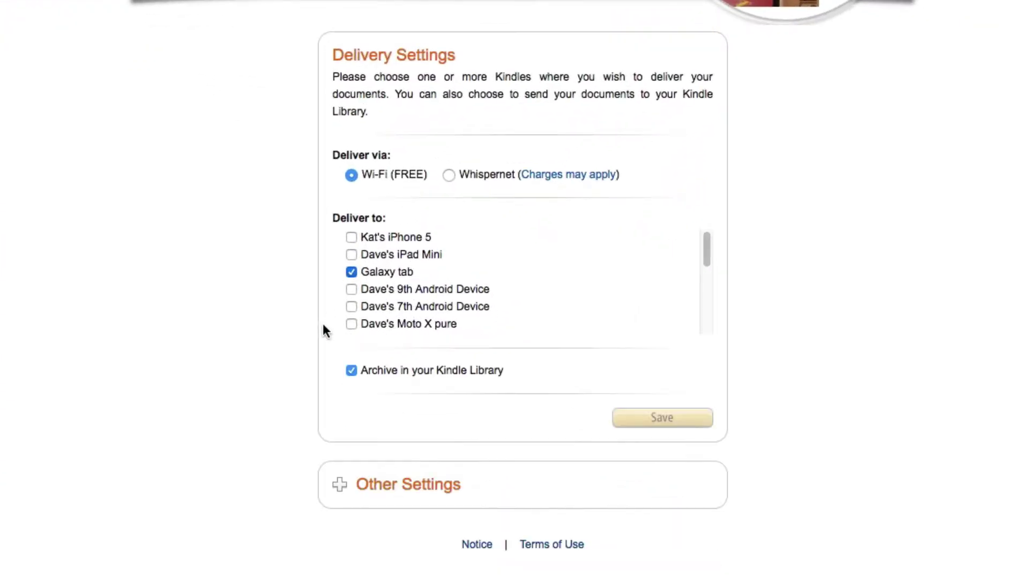
pyautogui.click(351, 271)
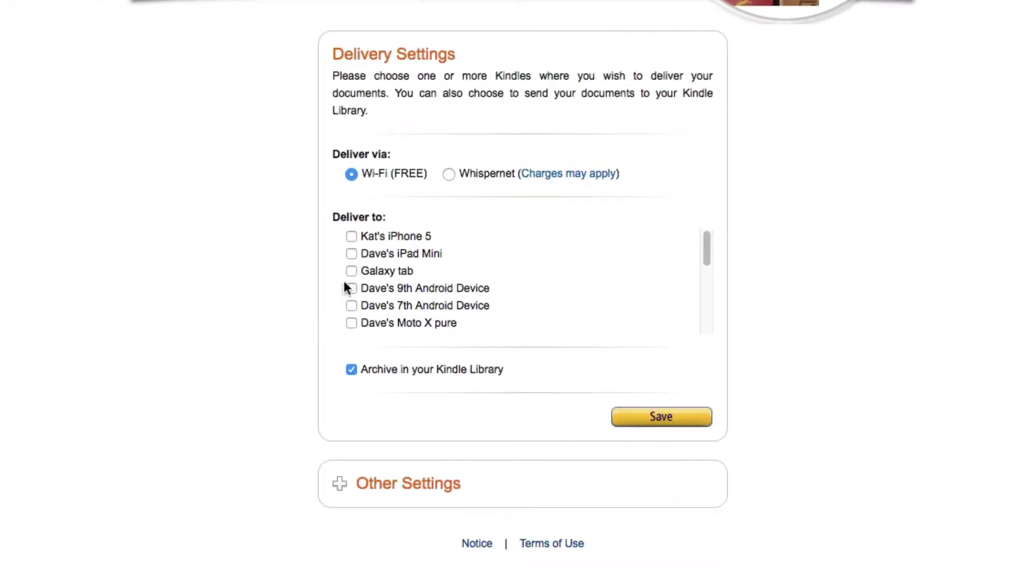
pyautogui.click(351, 253)
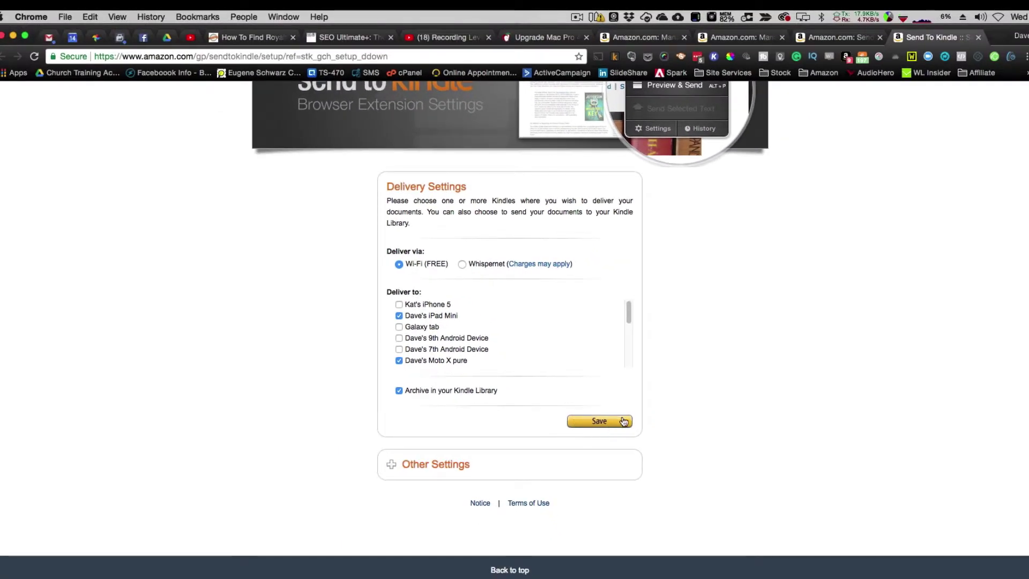
pyautogui.click(621, 422)
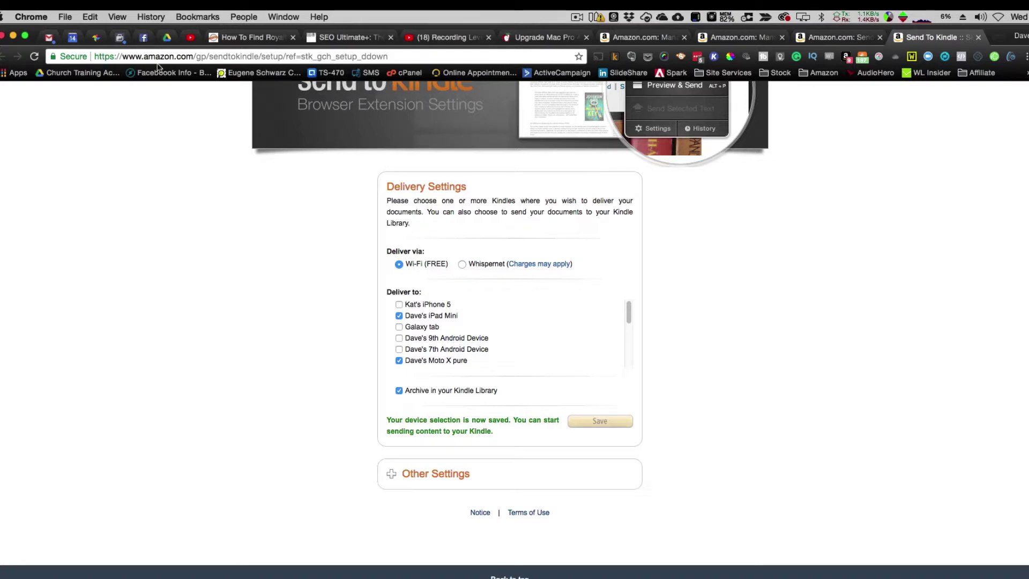
# Preview the royalty-free photographs article with the Kindle extension and send it to Kindle
pyautogui.click(252, 38)
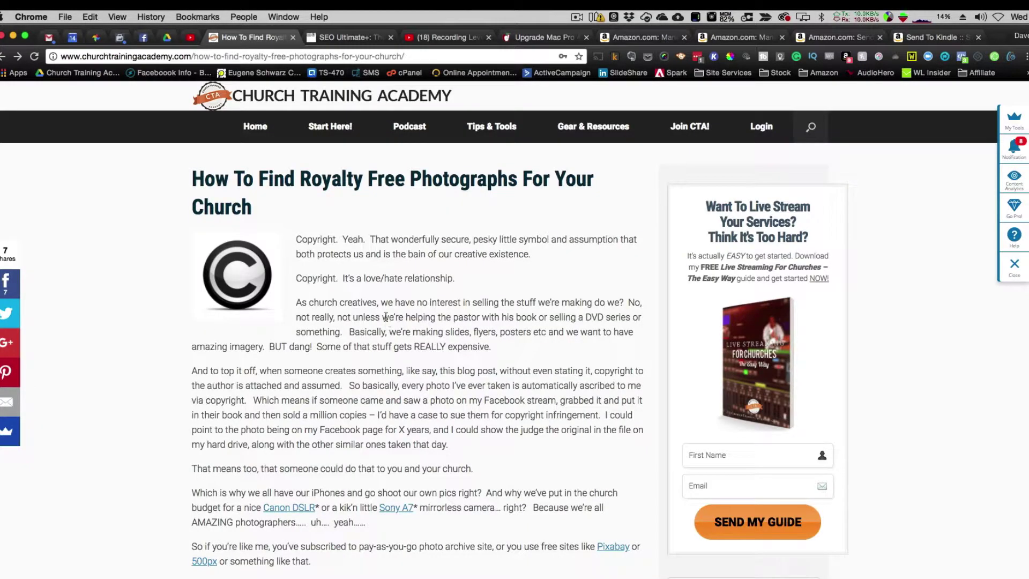
pyautogui.scroll(-3, 428, 315)
pyautogui.scroll(3, 443, 313)
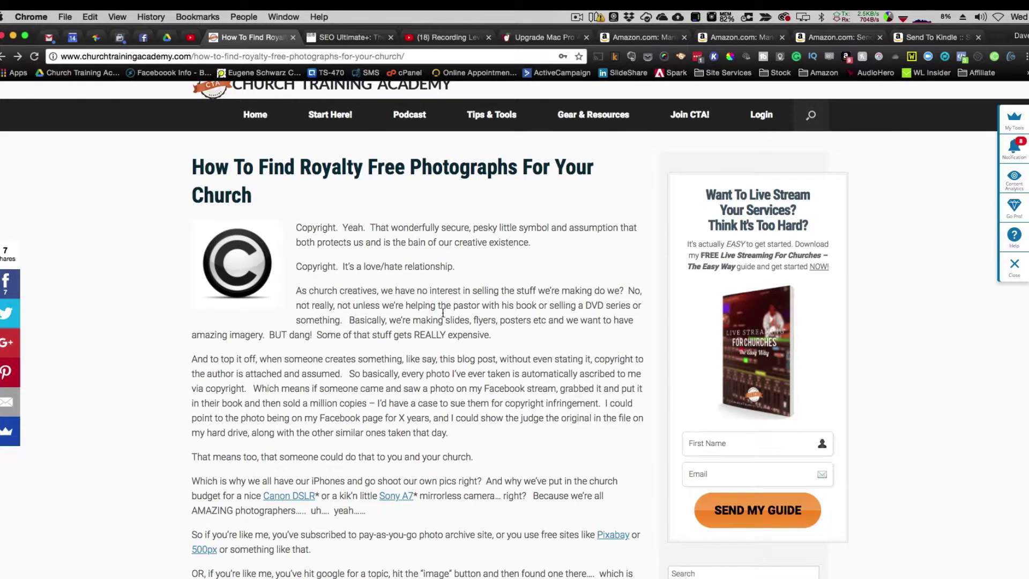
pyautogui.click(614, 57)
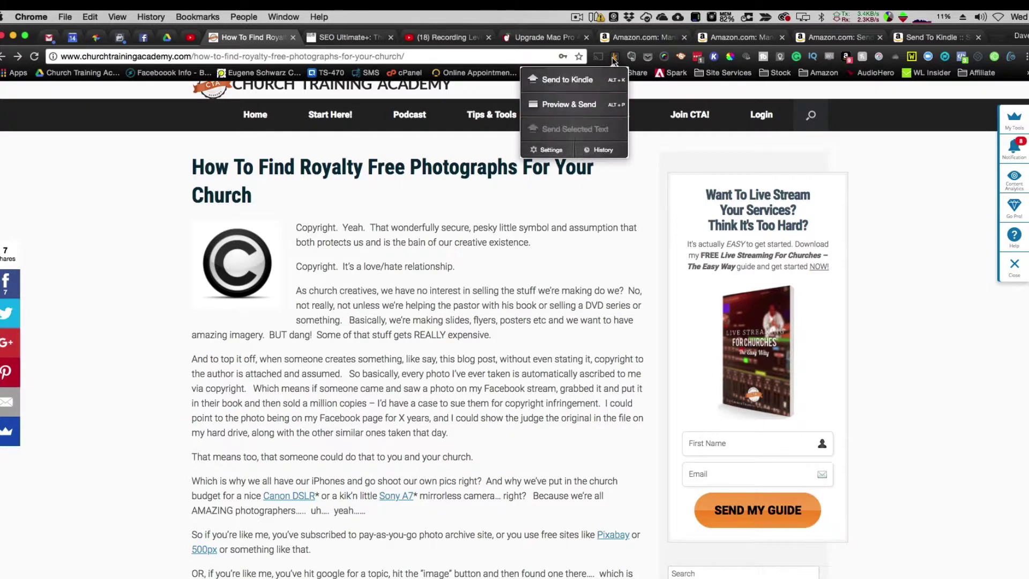
pyautogui.click(584, 105)
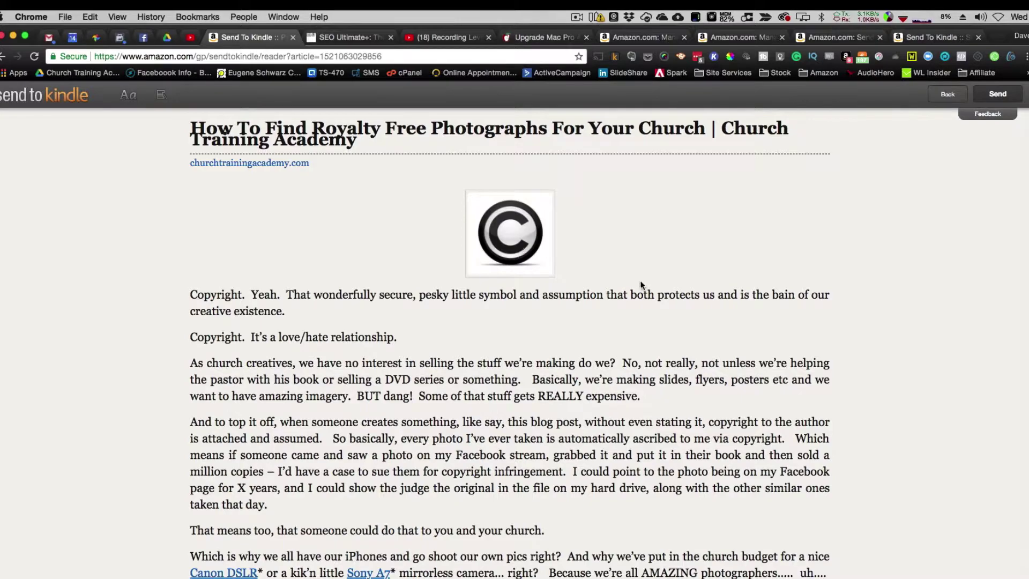
pyautogui.scroll(-15, 637, 284)
pyautogui.scroll(-20, 637, 284)
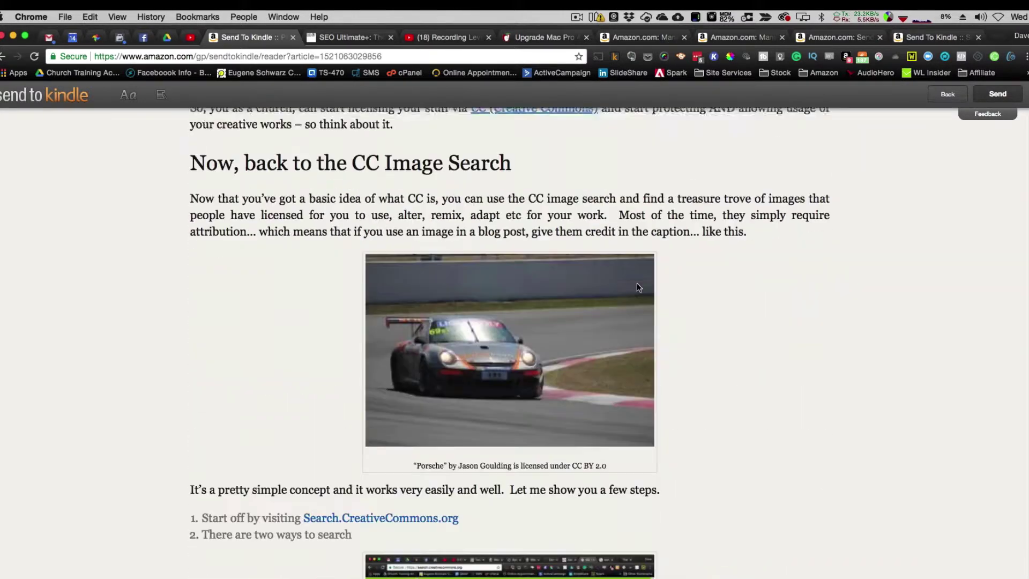
pyautogui.scroll(-10, 635, 290)
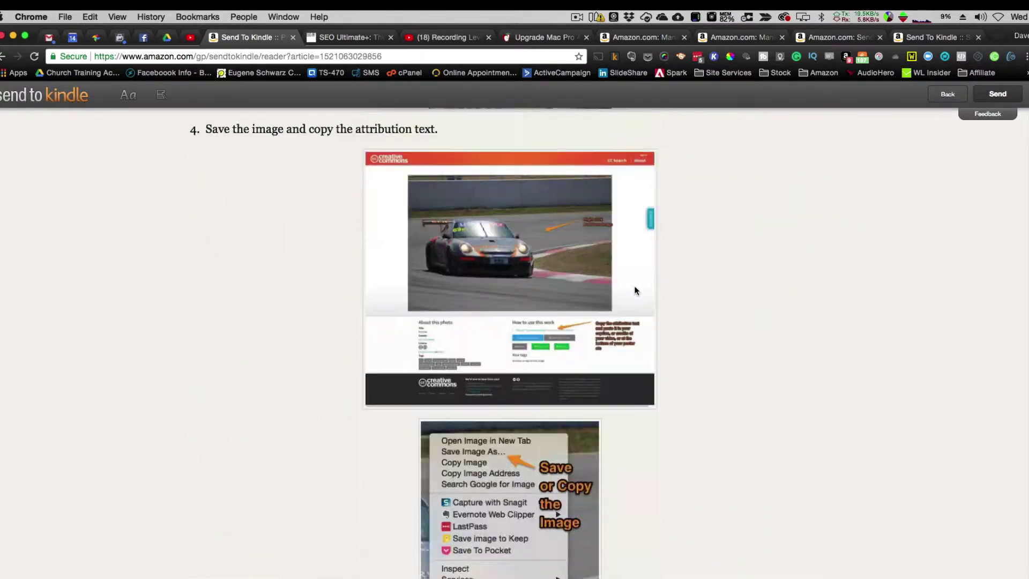
pyautogui.scroll(3, 636, 291)
pyautogui.press('Home')
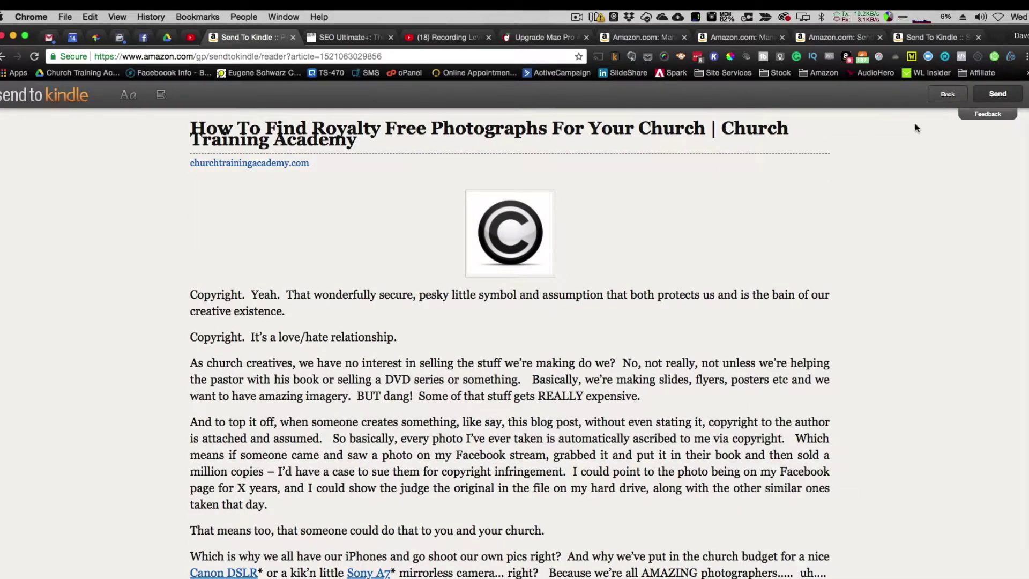
pyautogui.click(992, 100)
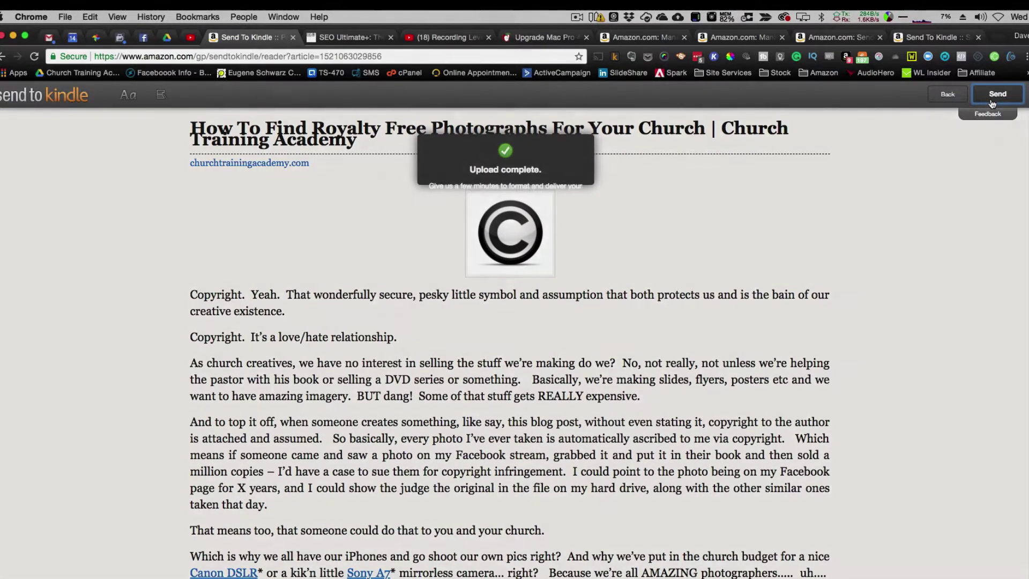